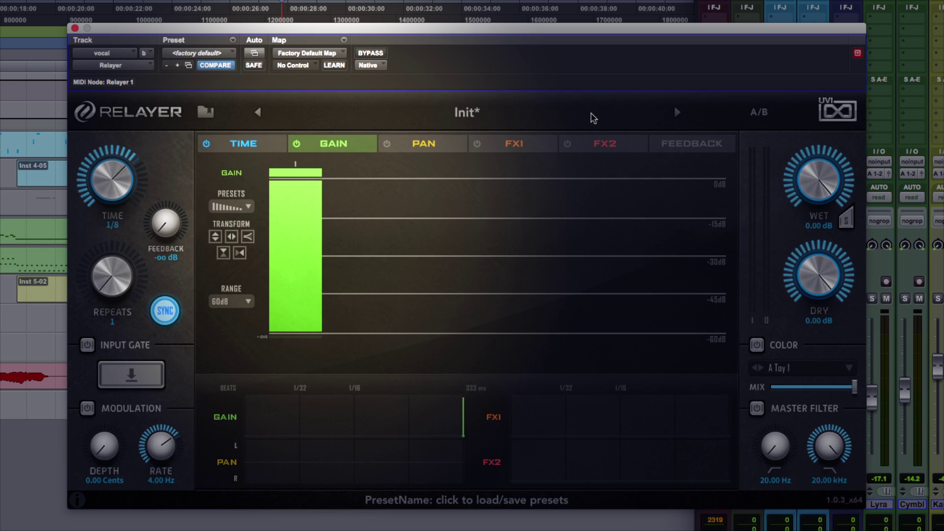
Load Factory Presets > Rhythm & Creative > 1_4 Quarter Maker and set wet to -7.58 dB
click(592, 116)
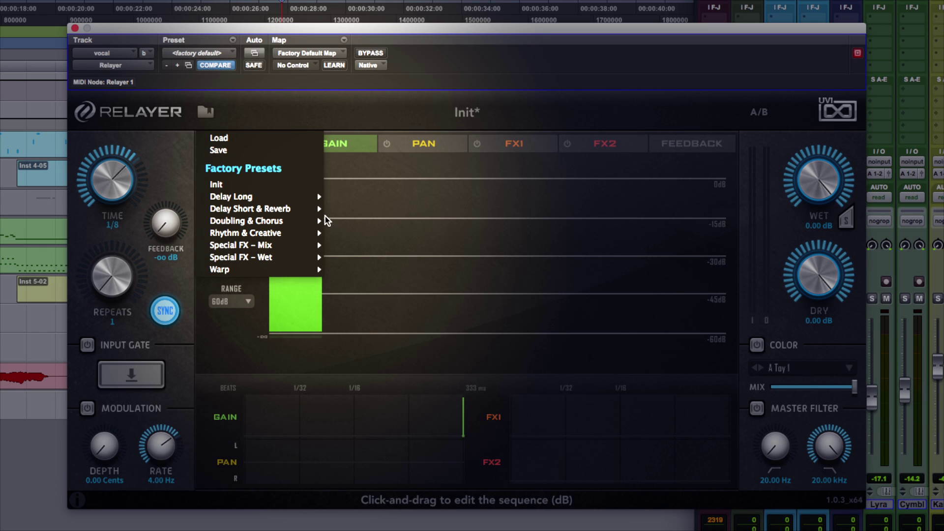
mouse_move(245, 233)
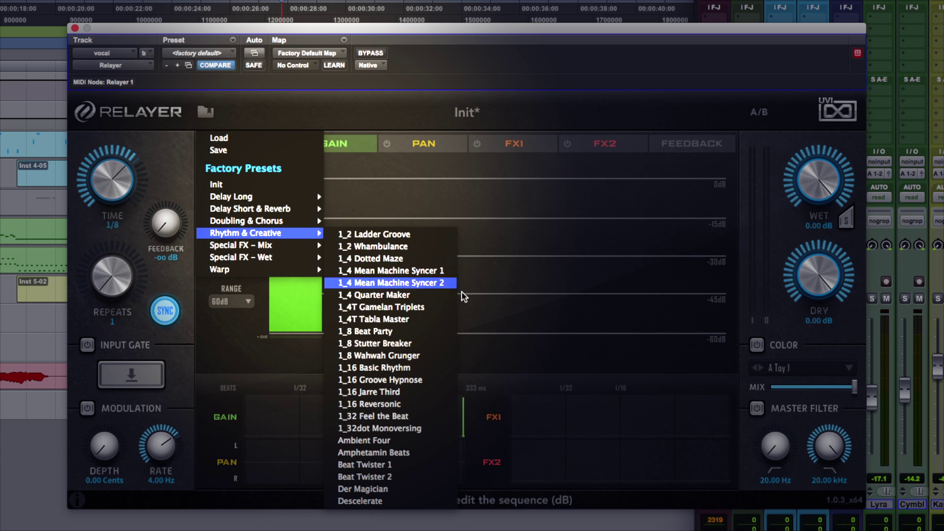
click(382, 294)
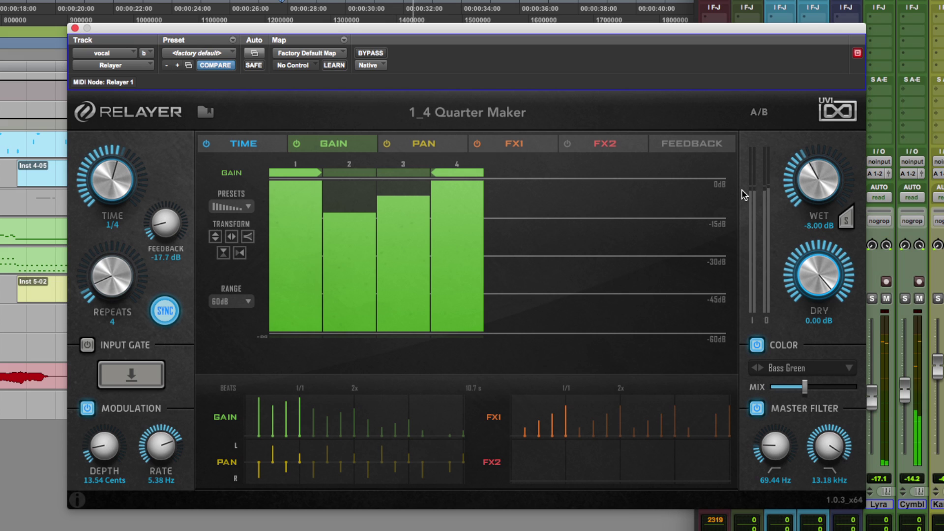
drag(805, 187, 816, 184)
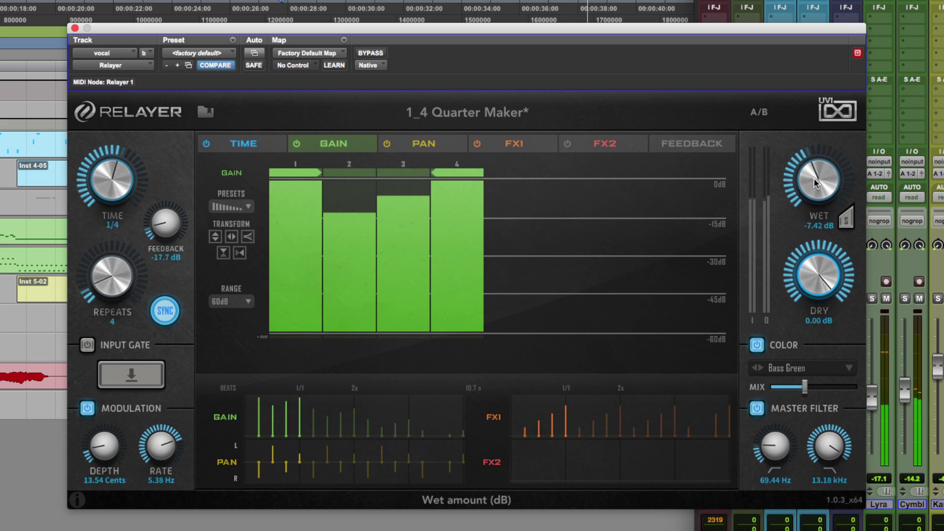
drag(813, 179, 812, 179)
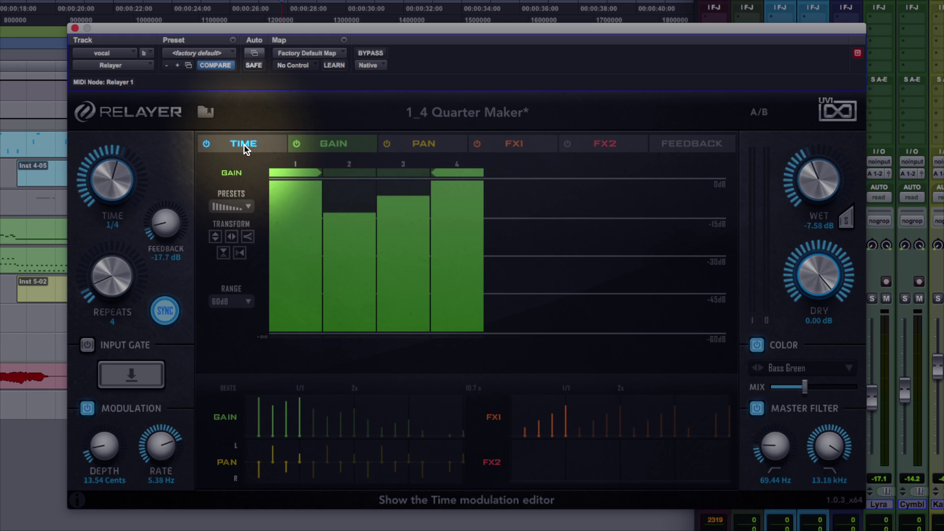
Lower tap times 1 and 2 in the TIME sequence and set Repeats to 2
click(242, 143)
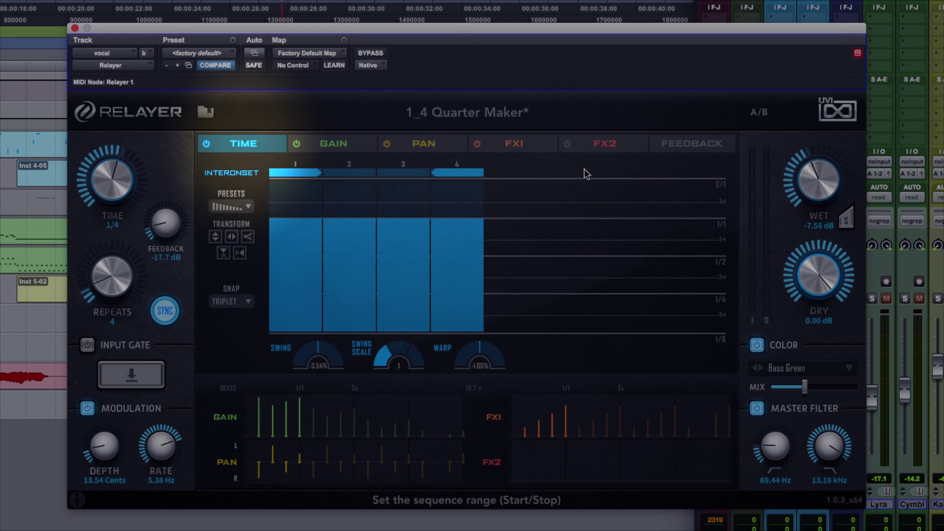
click(300, 281)
click(340, 283)
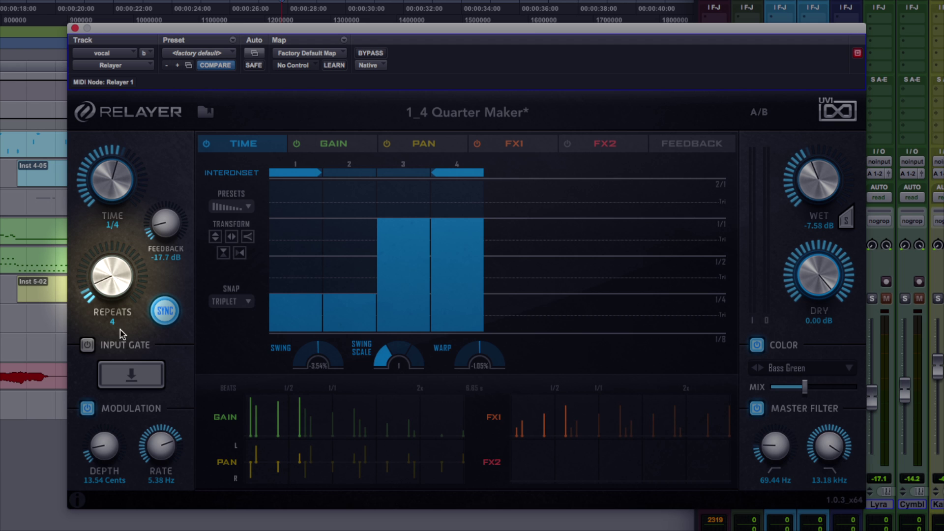
mouse_move(295, 312)
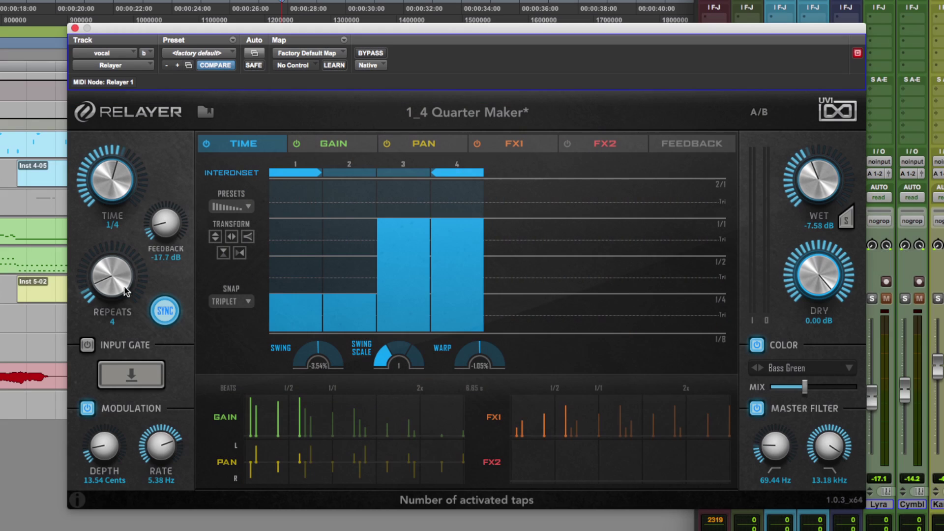
drag(123, 283, 123, 294)
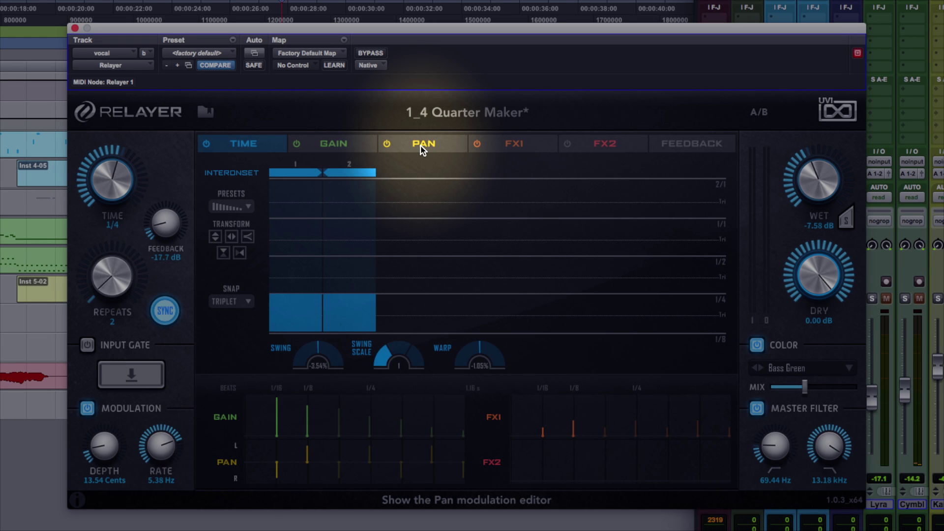
Pan the first repeat right and the second left, keeping Repeats at 2
click(421, 146)
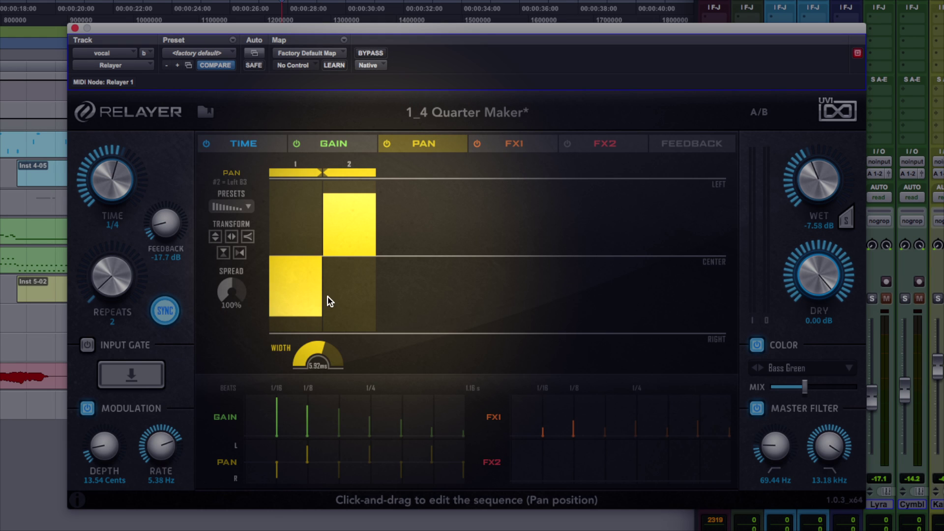
drag(297, 308, 298, 326)
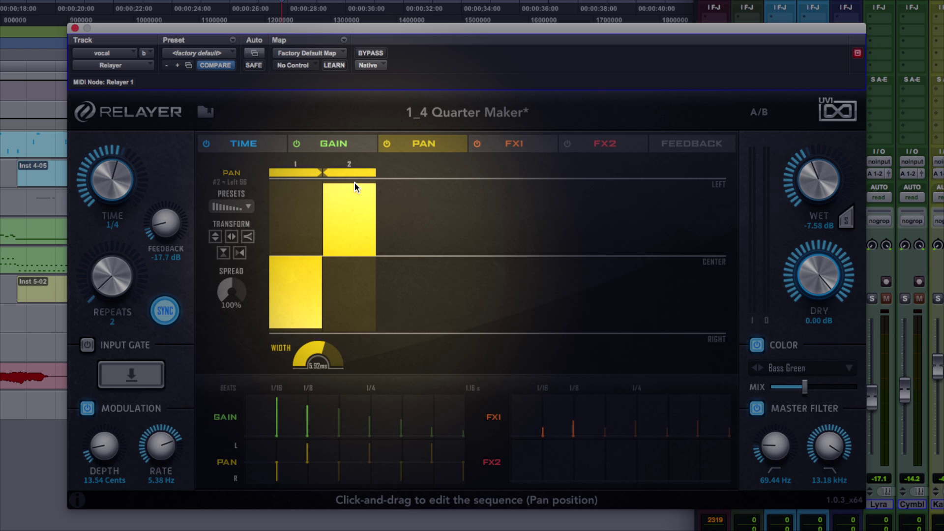
drag(121, 278, 124, 266)
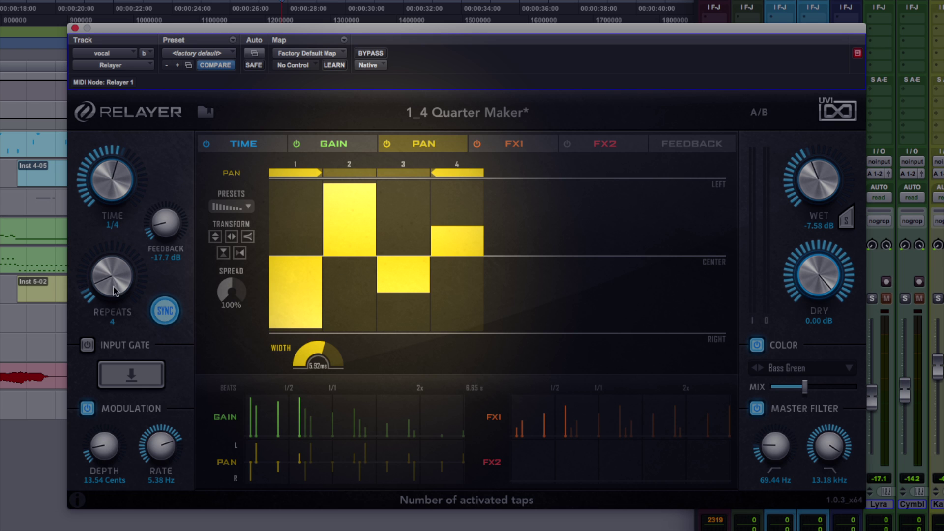
drag(116, 291, 114, 299)
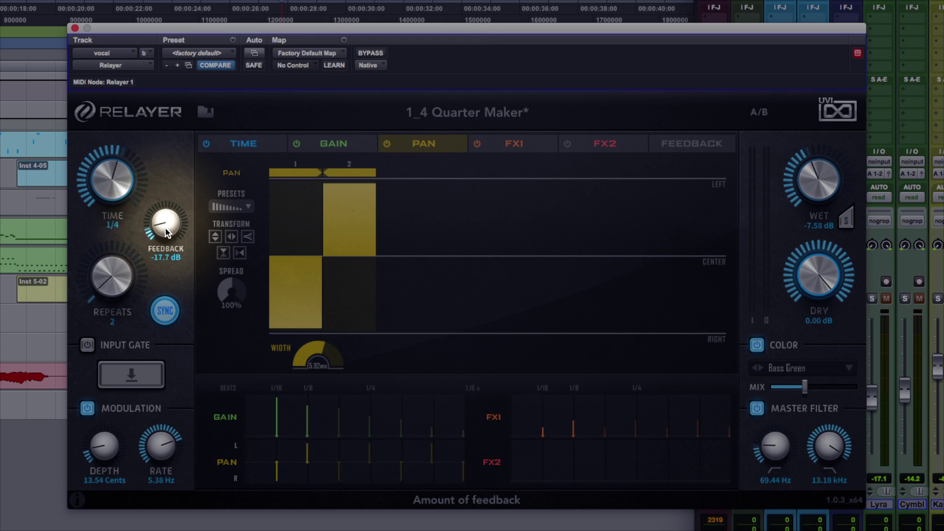
Set the feedback to about -12.5 dB
drag(165, 229, 169, 205)
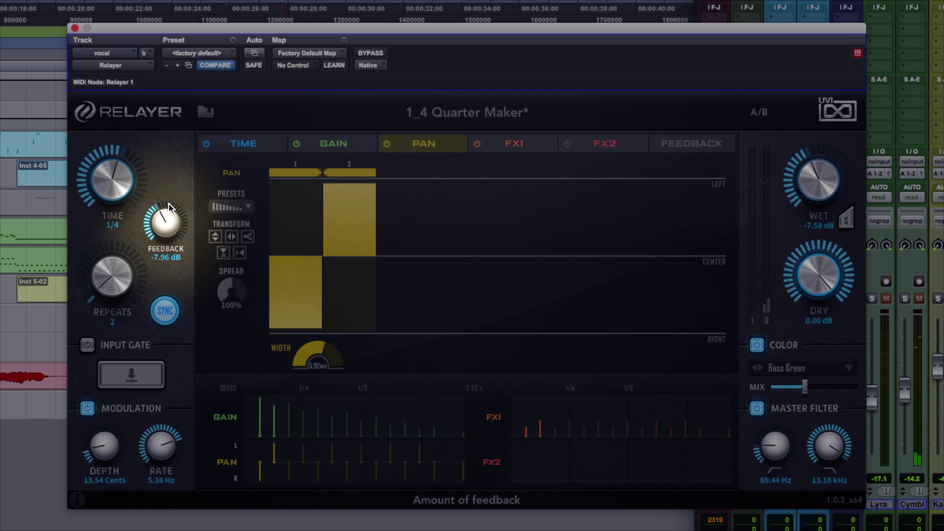
drag(168, 216, 169, 231)
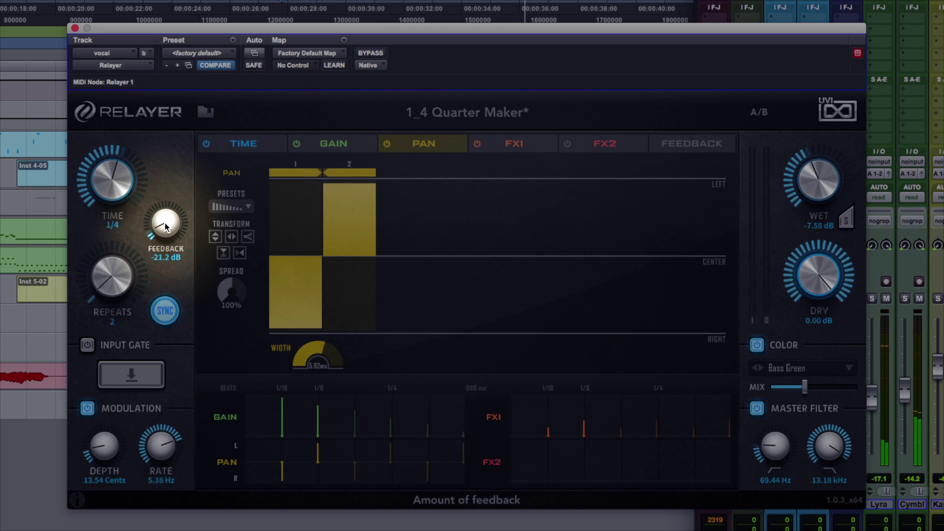
drag(166, 230, 169, 202)
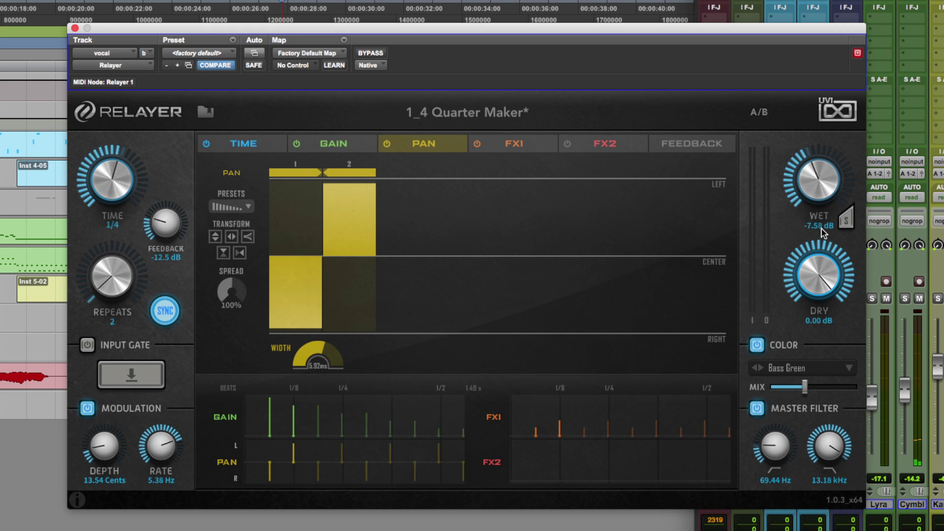
Play back the vocal and adjust the wet level until it rests at -6.78 dB
mouse_move(820, 188)
mouse_down()
mouse_move(837, 154)
mouse_move(837, 164)
mouse_up()
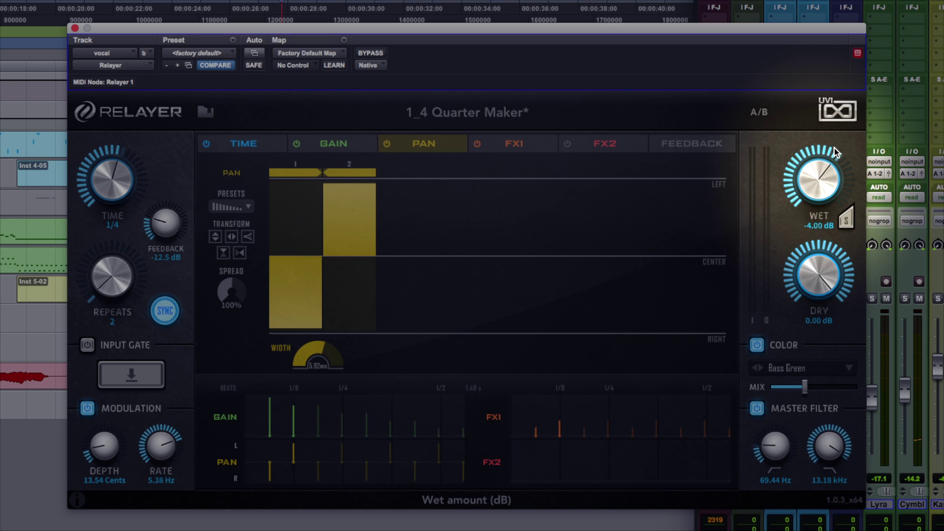
key(space)
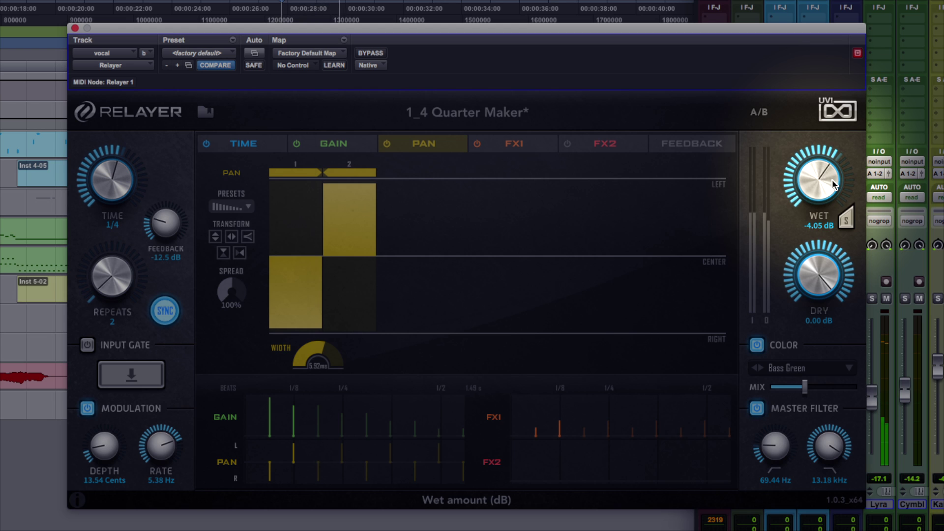
drag(838, 163, 830, 174)
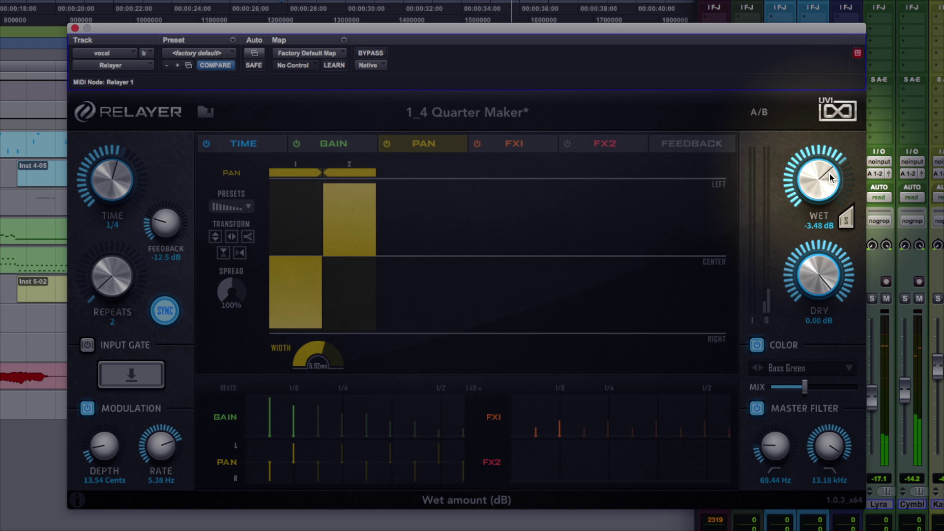
drag(830, 174, 823, 212)
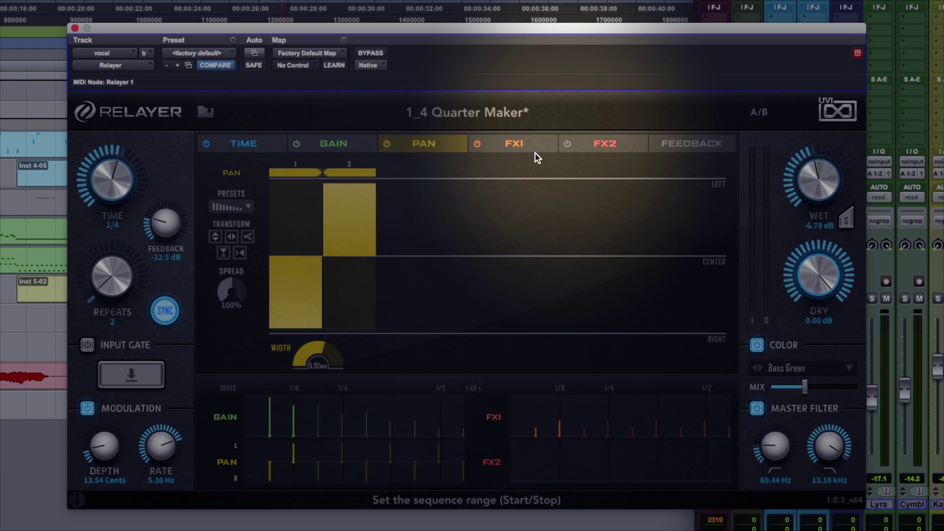
Enable FX1 as a Wahwah and raise the second step's wah amount to about 74%
click(528, 148)
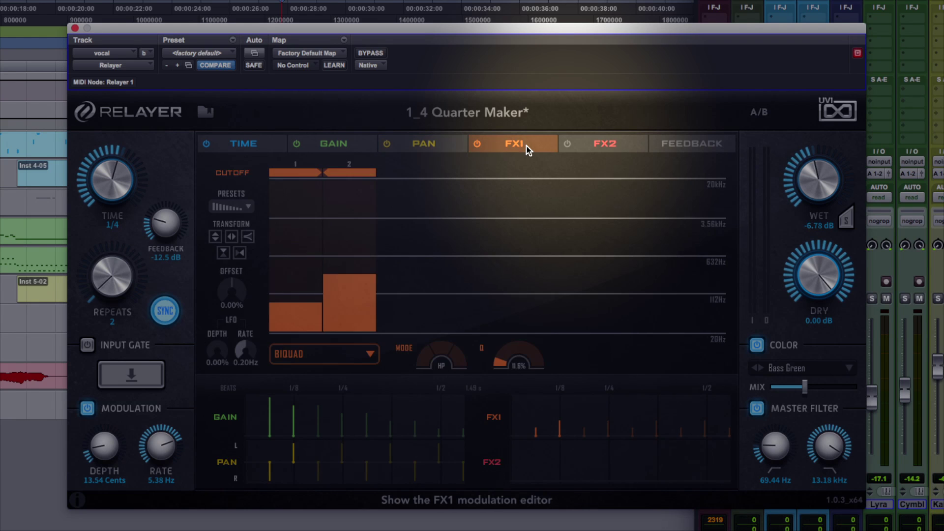
click(613, 143)
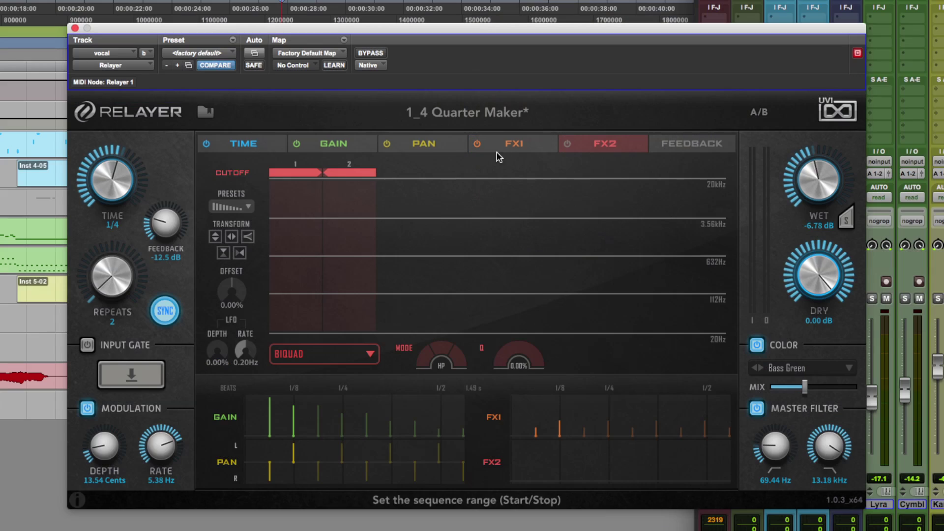
click(523, 146)
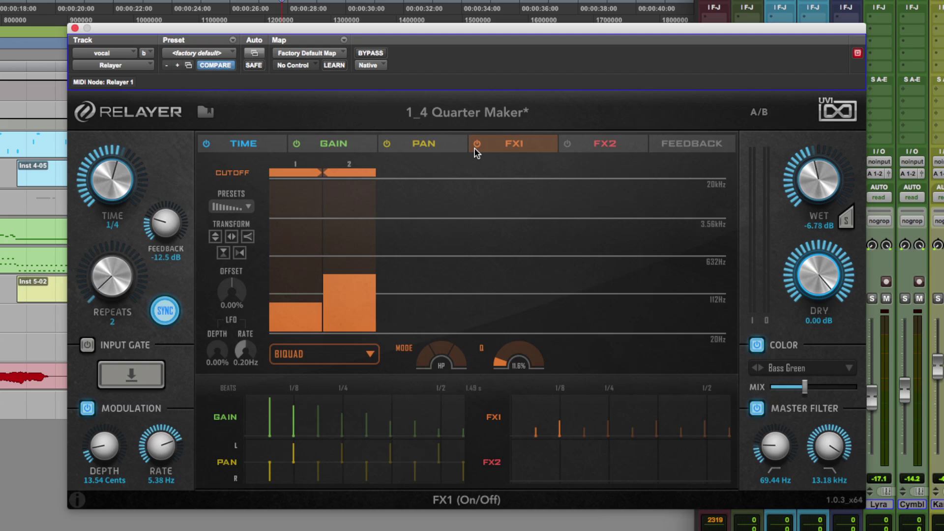
click(371, 354)
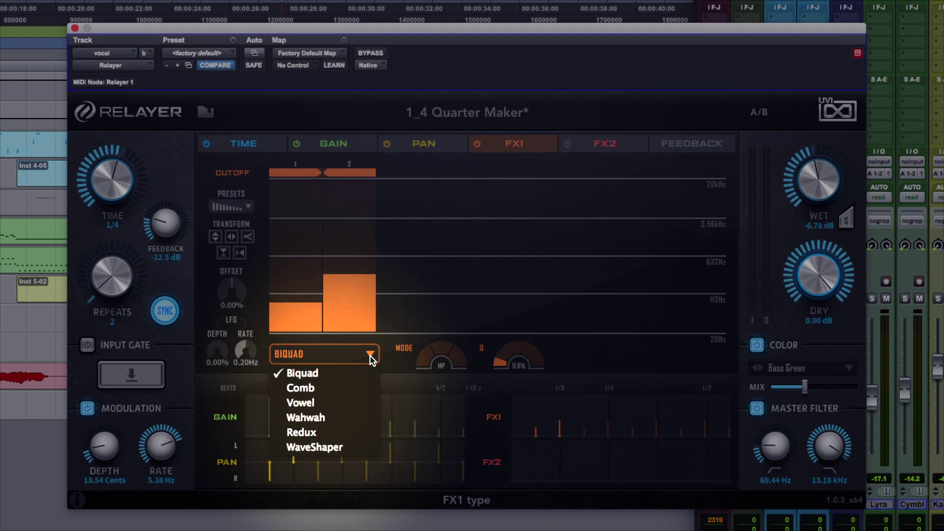
click(342, 418)
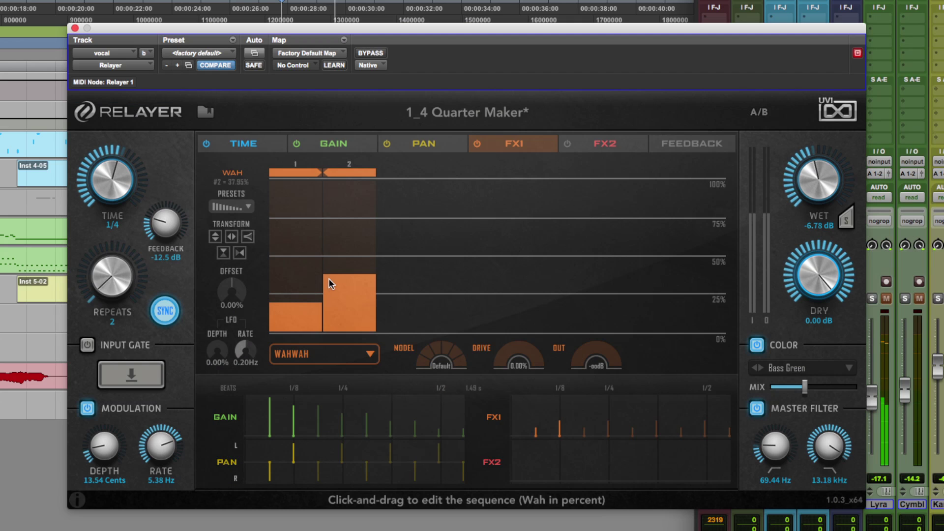
drag(339, 276, 344, 218)
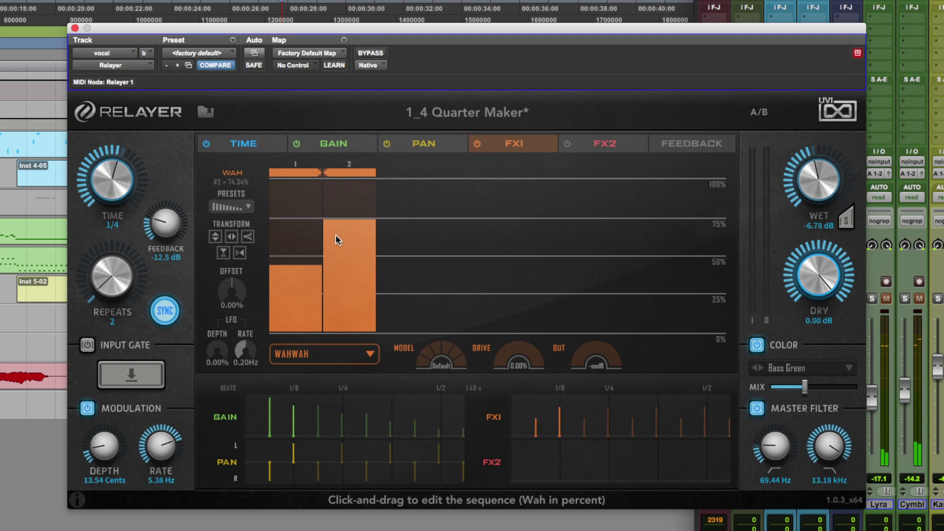
drag(336, 234, 337, 228)
Power on the FX2 slot and set its effect type to Vowel
click(590, 143)
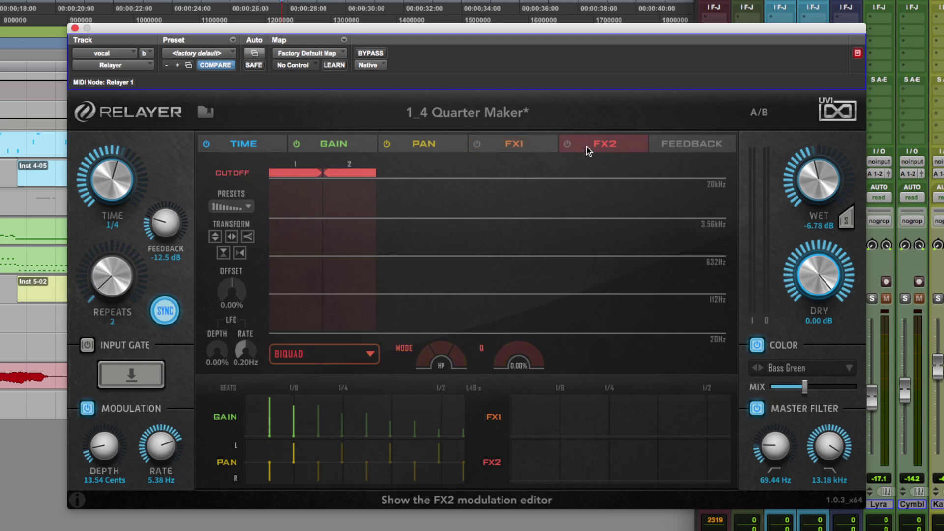
click(478, 145)
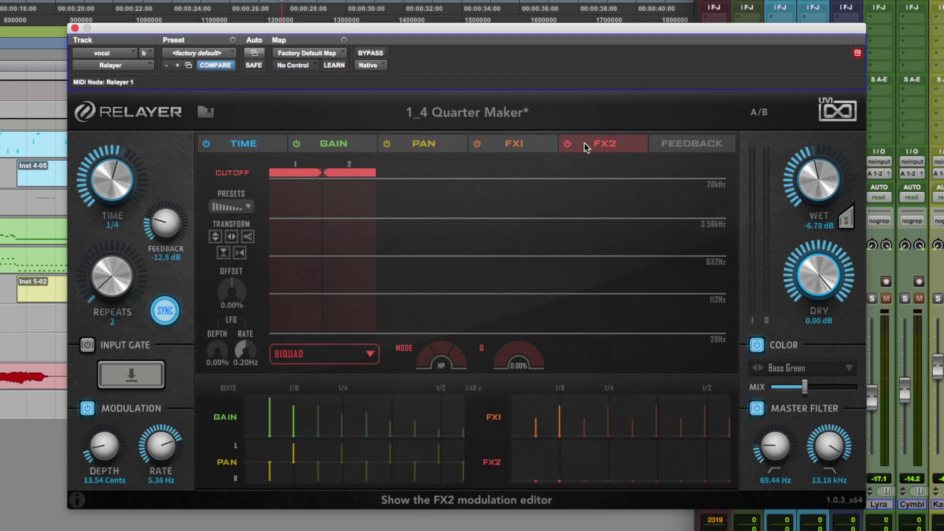
click(341, 355)
click(300, 403)
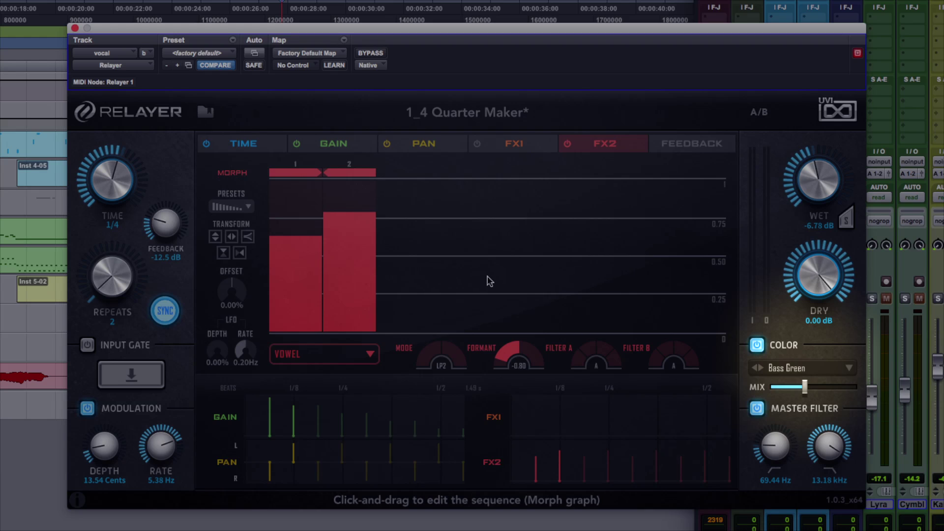
Set the Bass Green Color mix to about 77%, comparing Color off and on, leaving it on
mouse_move(804, 387)
drag(806, 388, 835, 388)
click(566, 145)
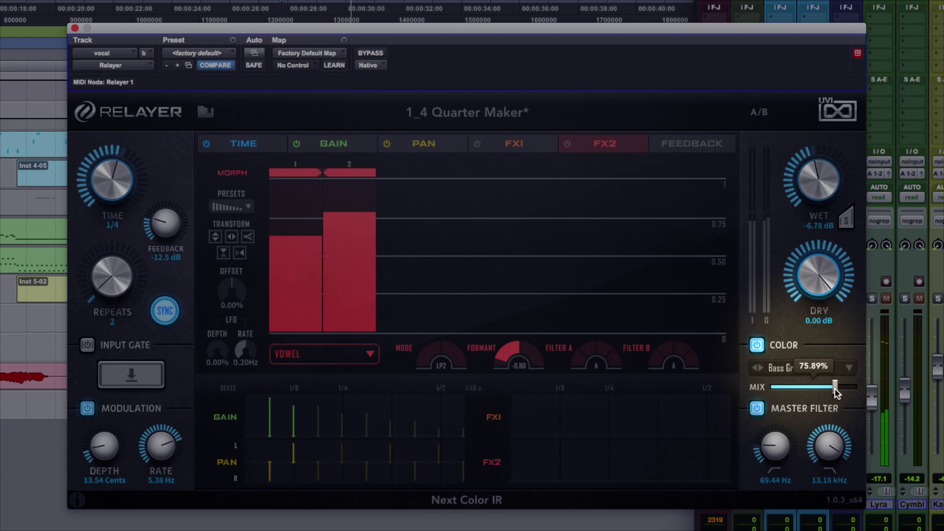
drag(836, 388, 836, 389)
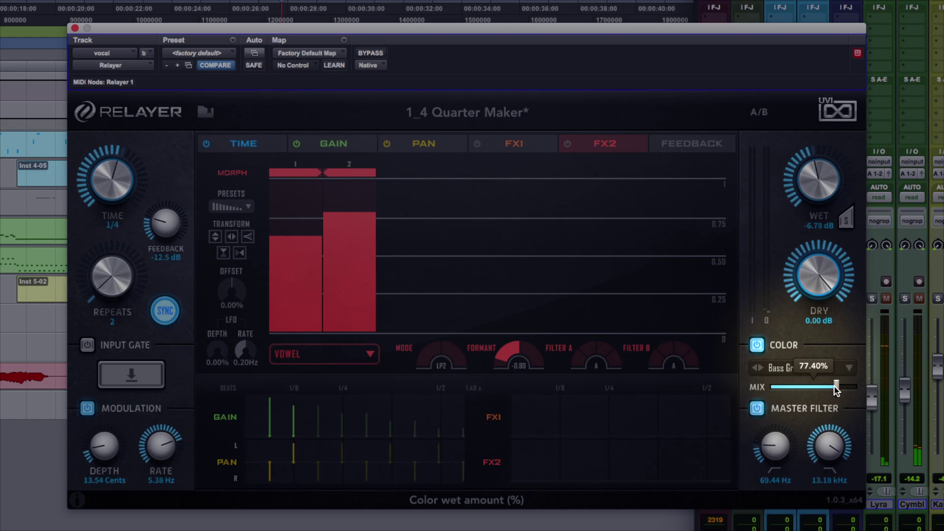
click(757, 345)
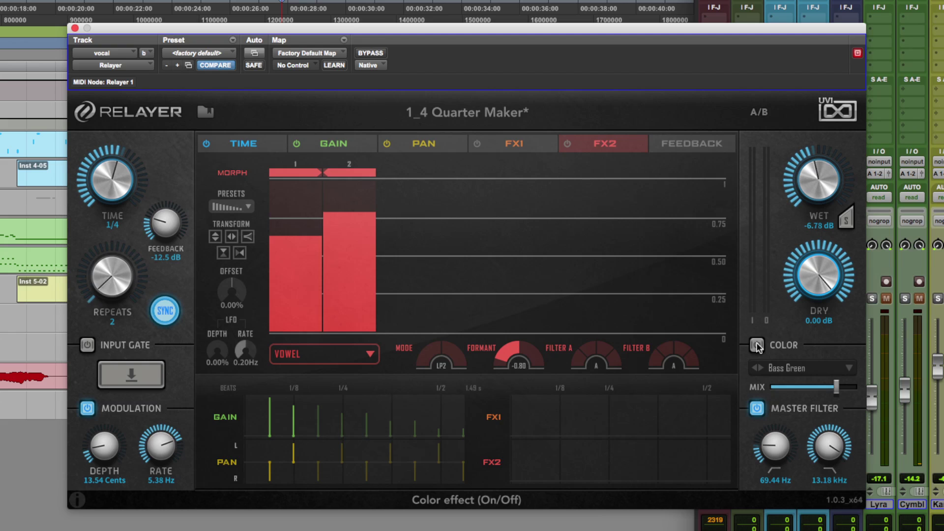
click(757, 345)
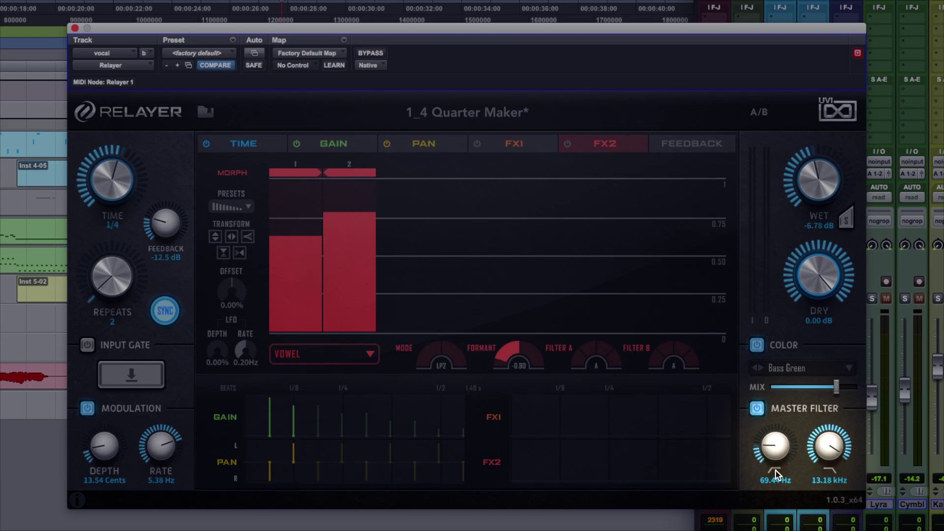
Lower the Master Filter lowpass from 13.18 kHz to about 1.37 kHz
drag(833, 452, 826, 494)
drag(827, 447, 827, 457)
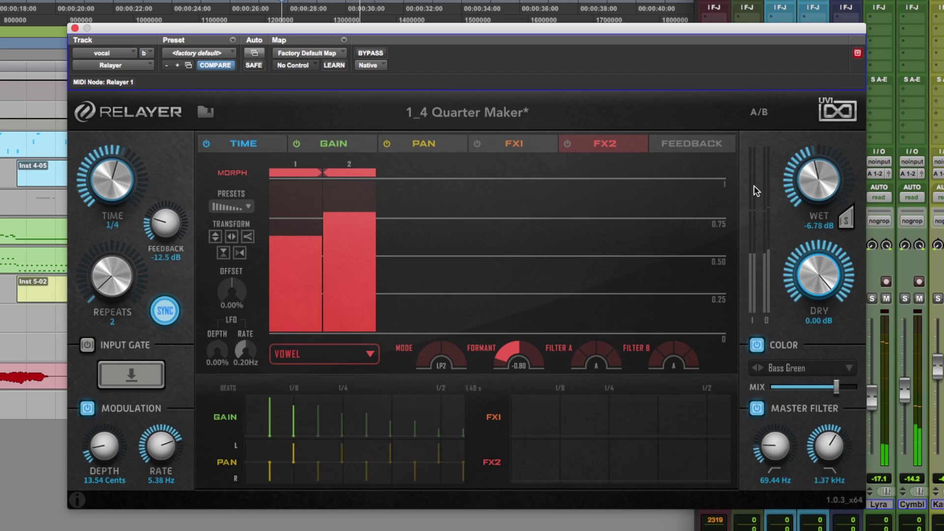
Raise the wet level to about -3.36 dB and the feedback to -10.8 dB
drag(799, 161, 800, 148)
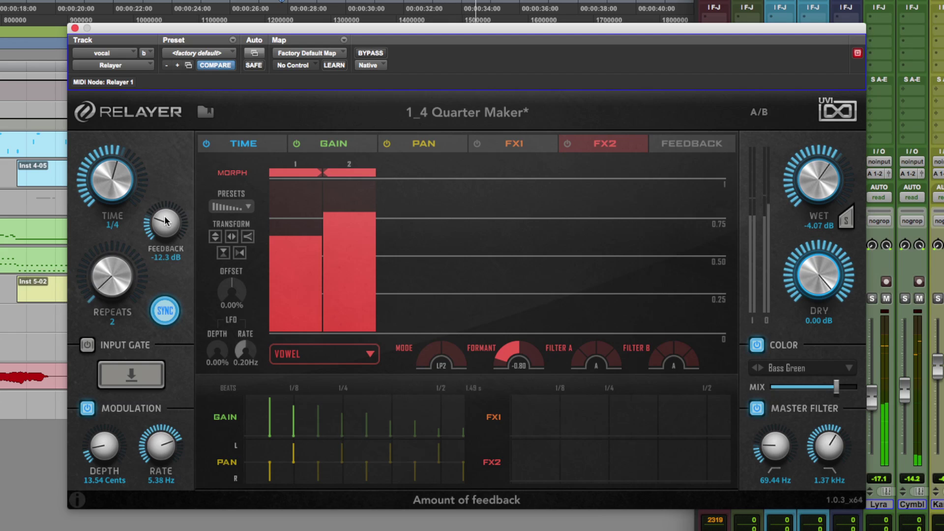
drag(164, 217, 164, 213)
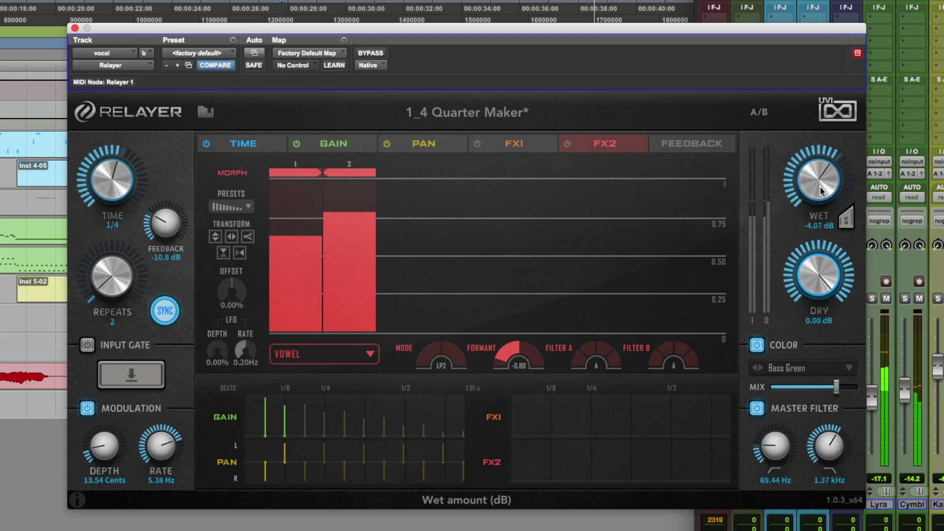
drag(821, 188, 814, 184)
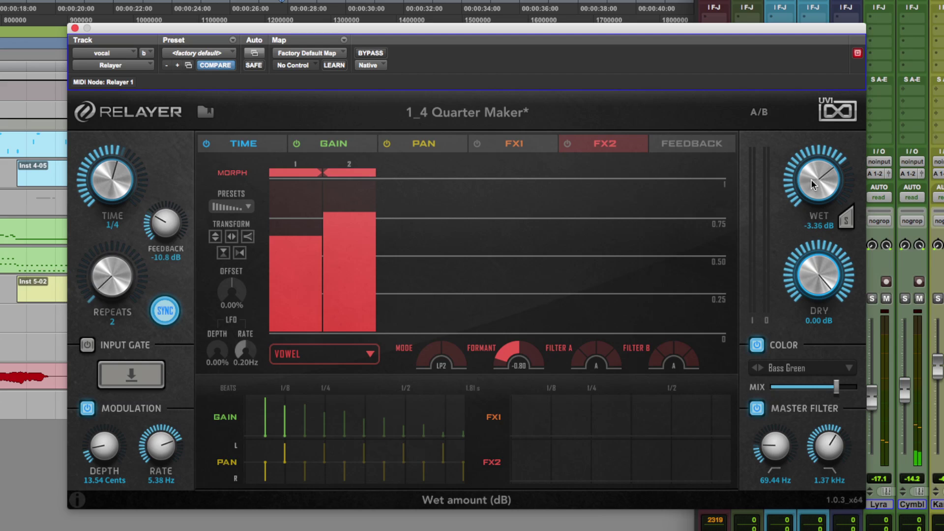